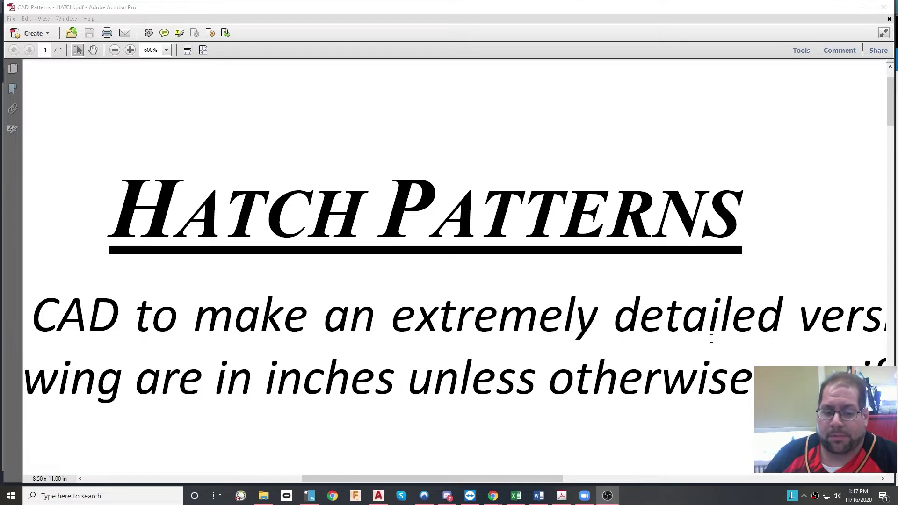
# Read the Hatch Patterns assignment's concepts, drawing instructions and the eight dimensioned patterns in the PDF.
pyautogui.scroll(-1, 513, 386)
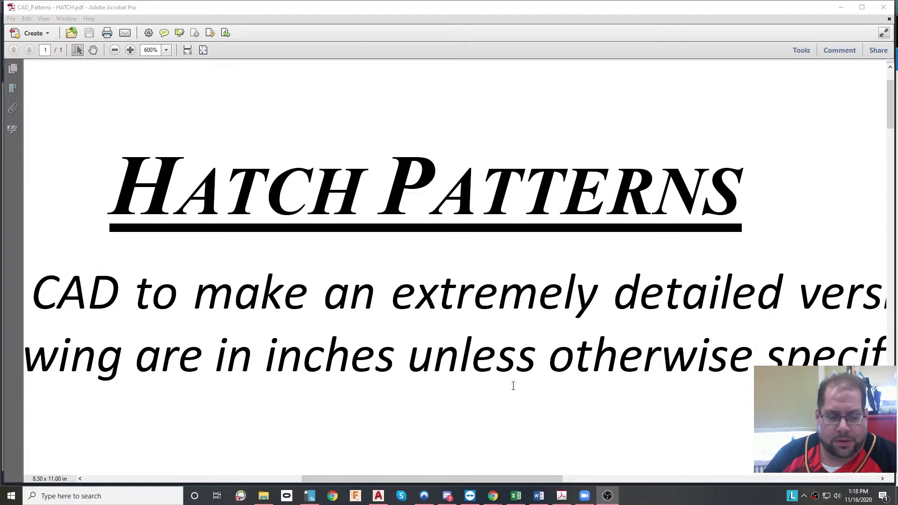
pyautogui.keyDown('ctrl'); pyautogui.scroll(-4, 513, 386); pyautogui.keyUp('ctrl')
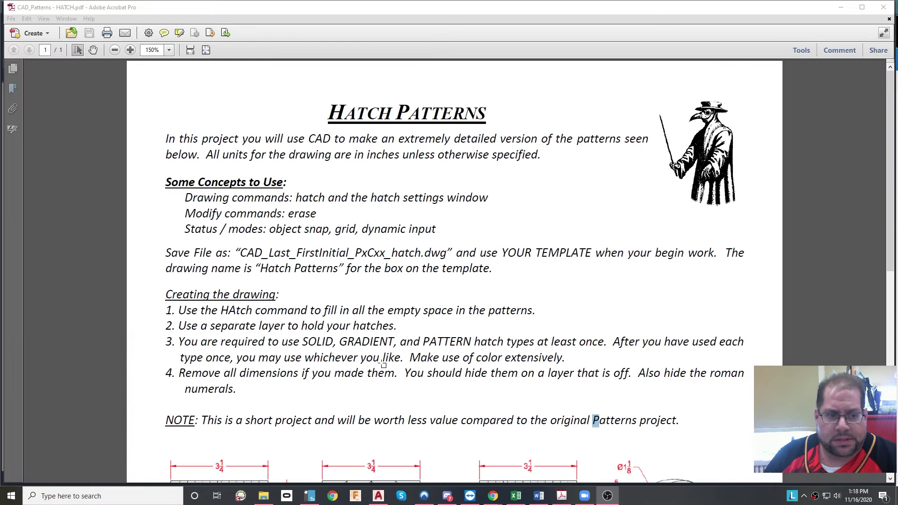
pyautogui.keyDown('ctrl'); pyautogui.scroll(2, 383, 364); pyautogui.keyUp('ctrl')
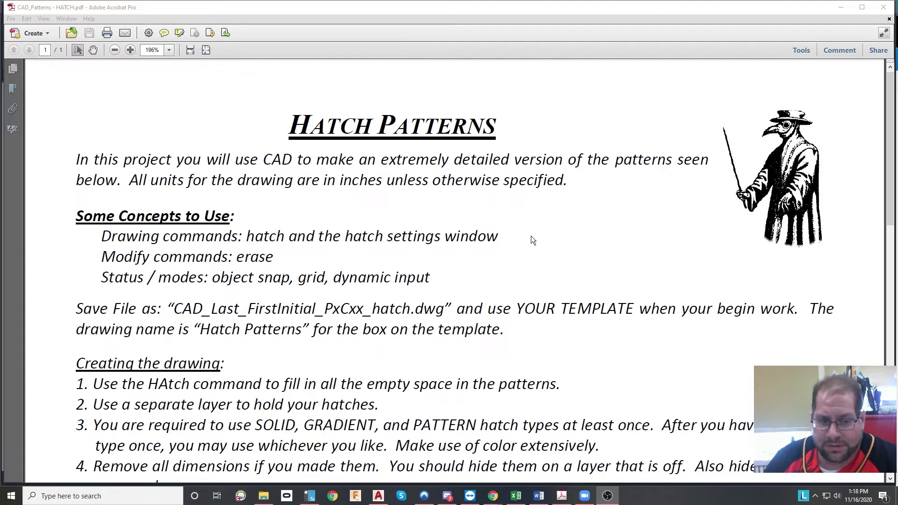
pyautogui.scroll(-4, 537, 235)
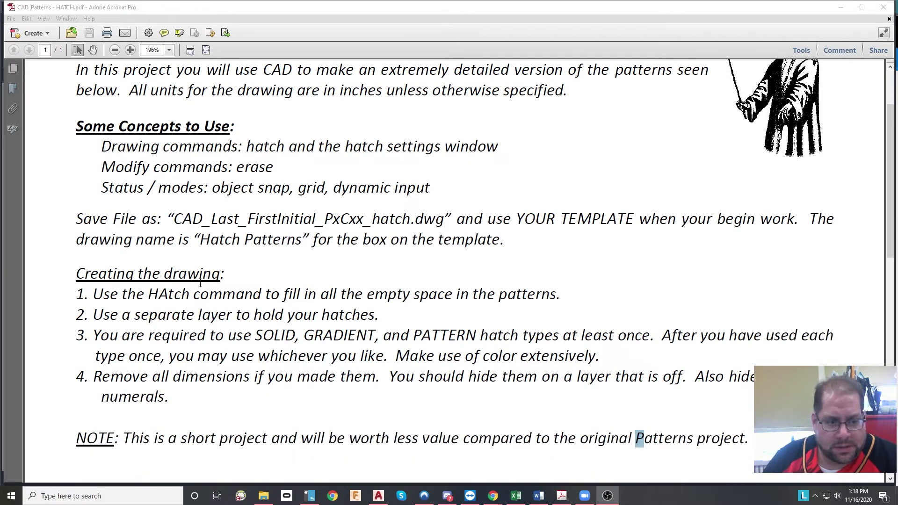
pyautogui.moveTo(97, 300); pyautogui.dragTo(742, 406)
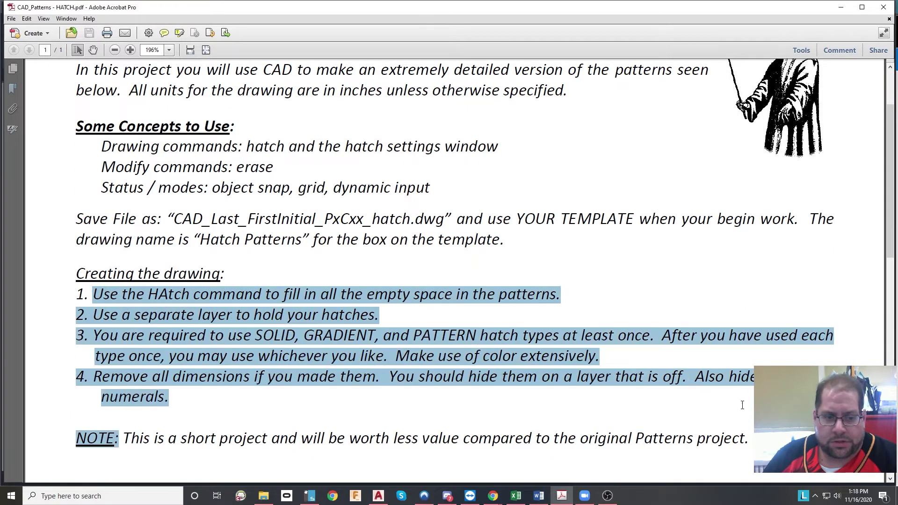
pyautogui.scroll(-15, 753, 411)
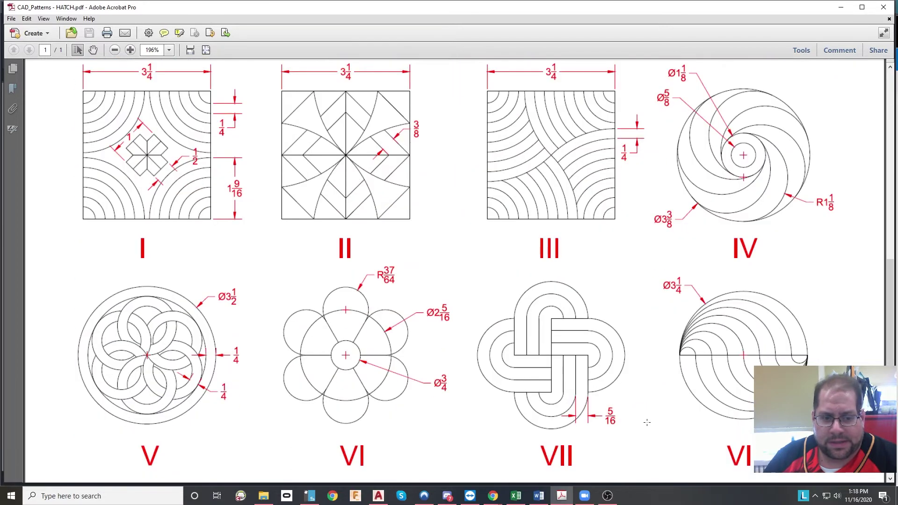
pyautogui.scroll(14, 627, 424)
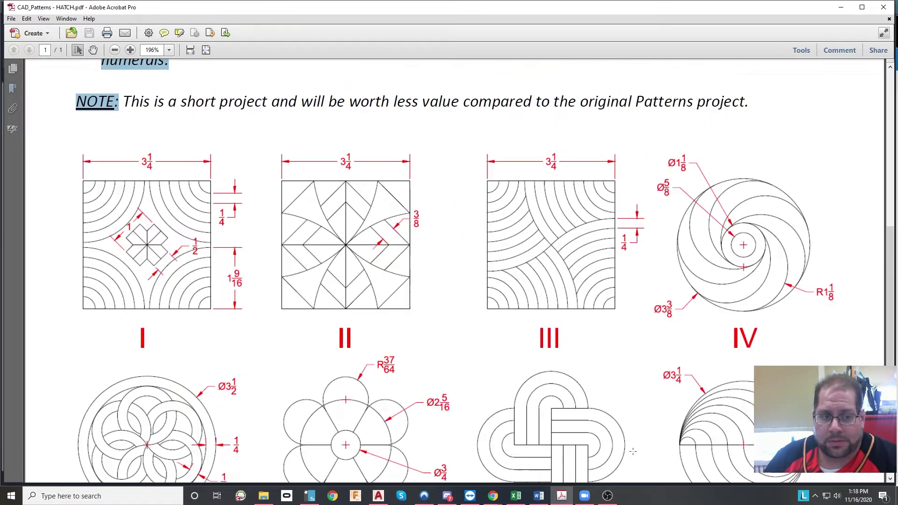
pyautogui.click(170, 183)
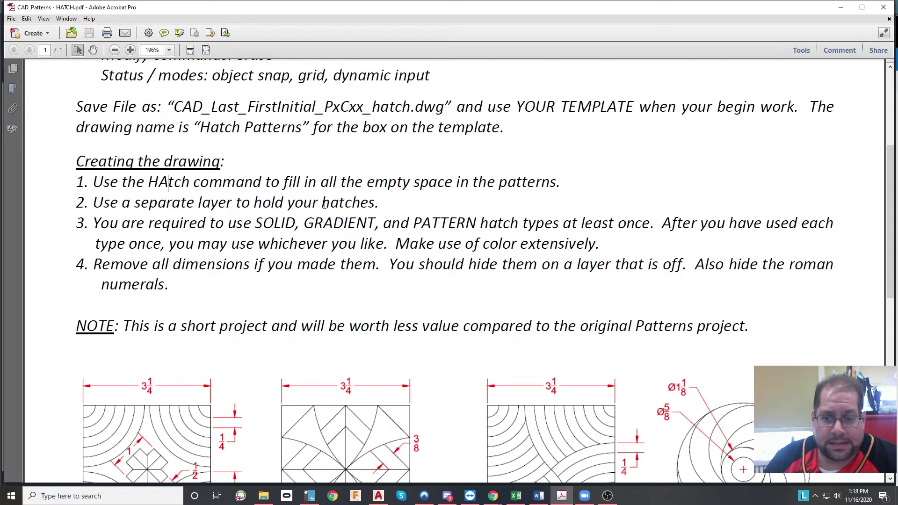
pyautogui.scroll(-1, 480, 193)
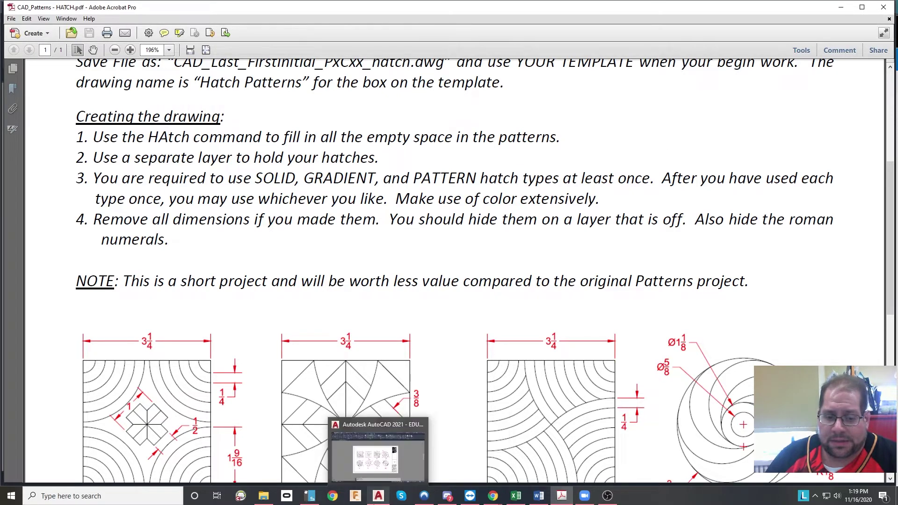
# Switch to AutoCAD and examine the eight unhatched patterns and the design notes on the Layout1 sheet.
pyautogui.click(375, 498)
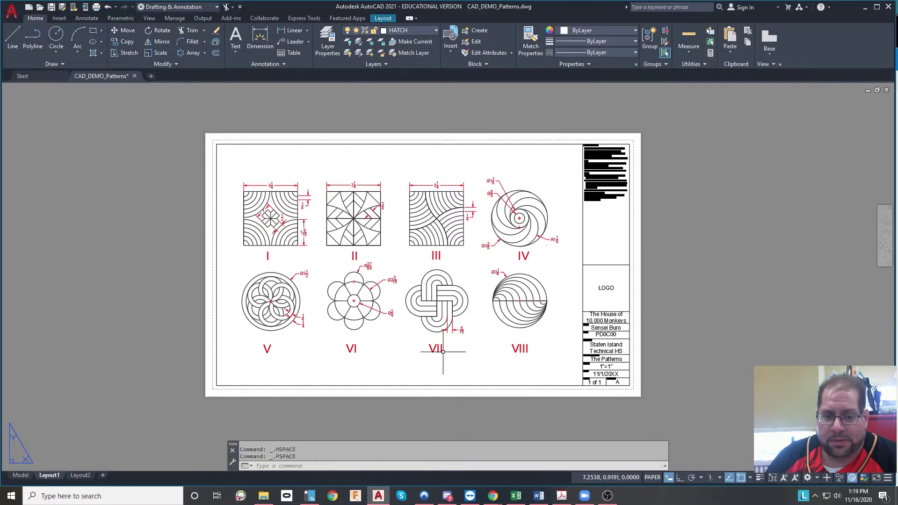
pyautogui.scroll(2, 516, 205)
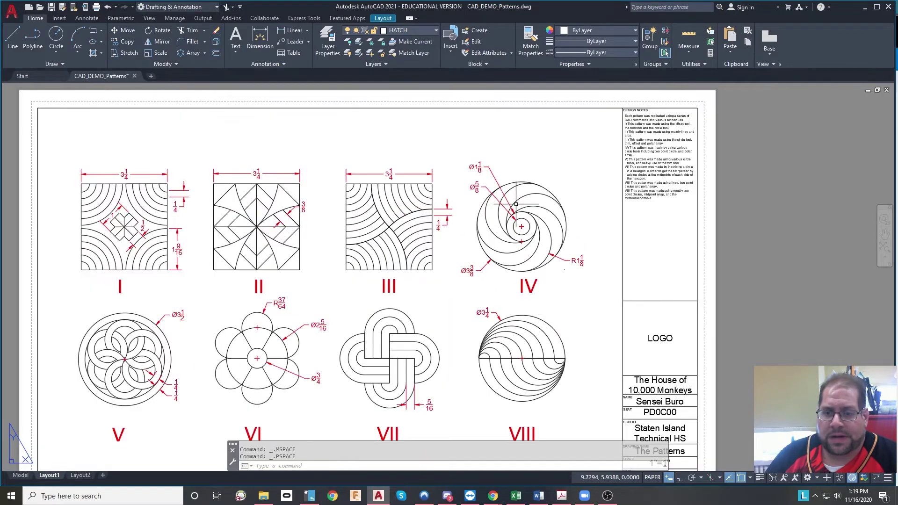
pyautogui.moveTo(517, 205)
pyautogui.mouseDown(button='middle')
pyautogui.moveTo(516, 141)
pyautogui.moveTo(568, 200)
pyautogui.moveTo(538, 367)
pyautogui.mouseUp(button='middle')
pyautogui.scroll(3, 567, 200)
pyautogui.scroll(-1, 568, 200)
pyautogui.moveTo(538, 141); pyautogui.dragTo(530, 373, button='middle')
pyautogui.moveTo(538, 221); pyautogui.dragTo(599, 470, button='middle')
pyautogui.moveTo(140, 280); pyautogui.dragTo(803, 240, button='middle')
pyautogui.scroll(-2, 835, 265)
pyautogui.scroll(-2, 508, 361)
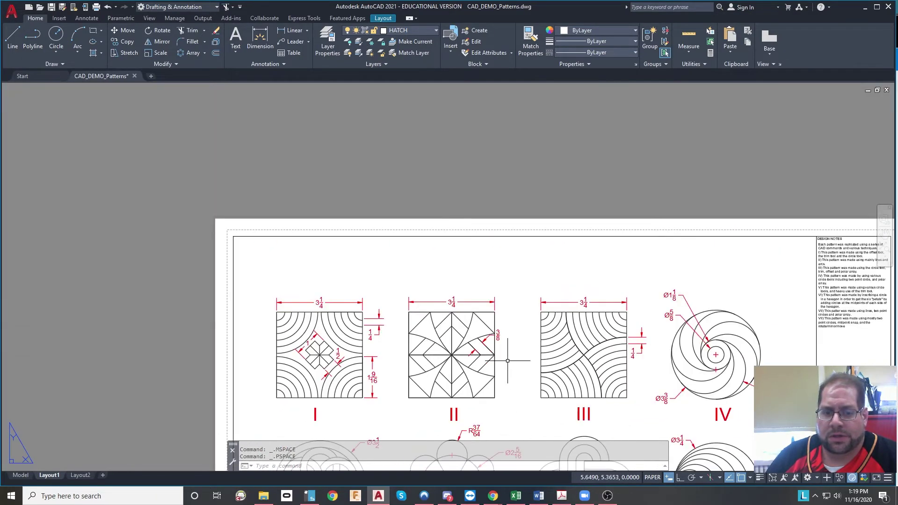
pyautogui.moveTo(508, 361); pyautogui.dragTo(432, 271, button='middle')
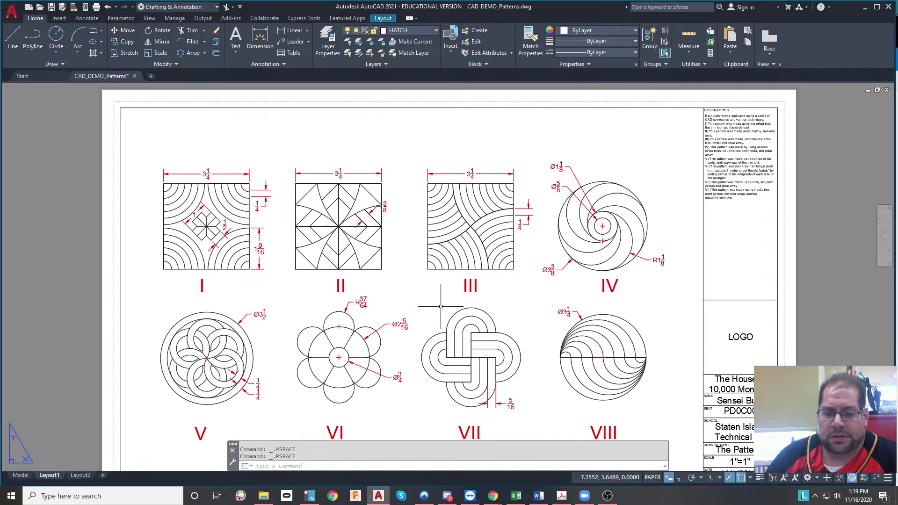
# Switch to model space and examine the hatched examples of patterns I to IV in the upper row.
pyautogui.click(21, 476)
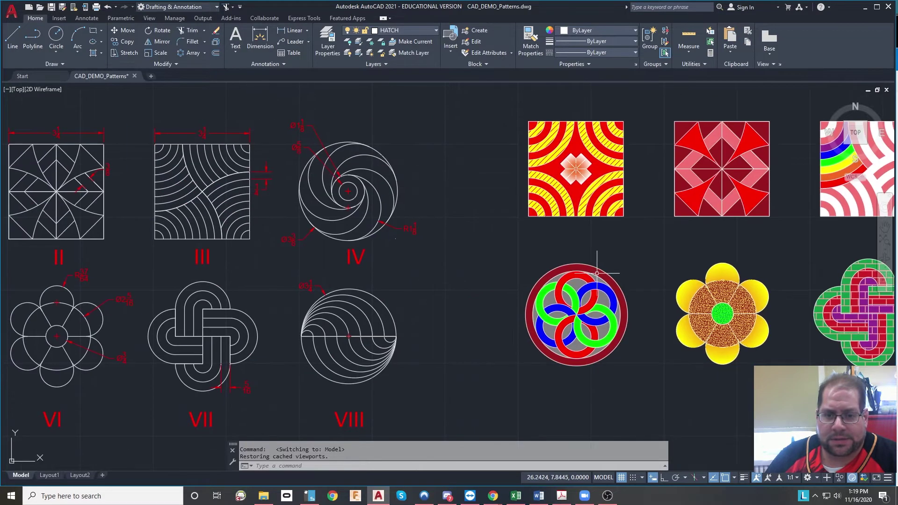
pyautogui.moveTo(597, 272)
pyautogui.mouseDown(button='middle')
pyautogui.moveTo(263, 293)
pyautogui.moveTo(197, 283)
pyautogui.moveTo(220, 295)
pyautogui.mouseUp(button='middle')
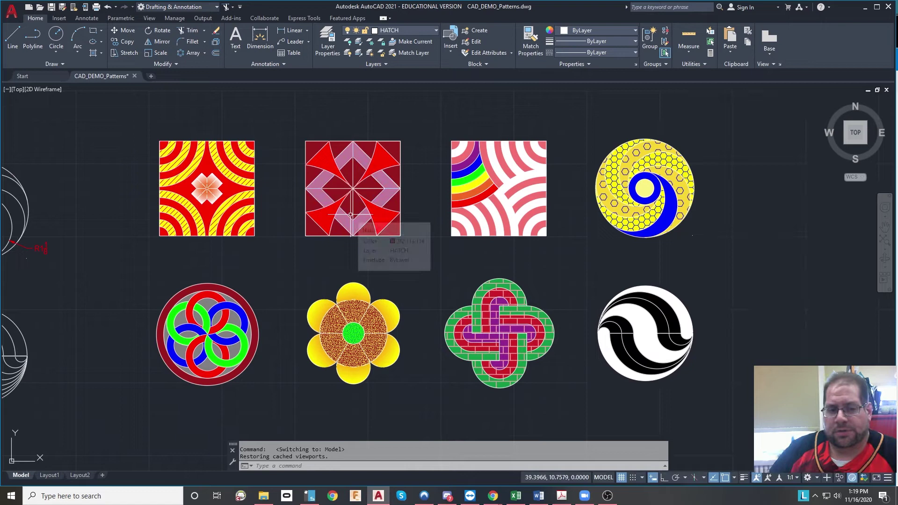
pyautogui.scroll(5, 231, 165)
pyautogui.moveTo(219, 260)
pyautogui.mouseDown(button='middle')
pyautogui.moveTo(481, 254)
pyautogui.moveTo(507, 237)
pyautogui.mouseUp(button='middle')
pyautogui.scroll(-2, 507, 237)
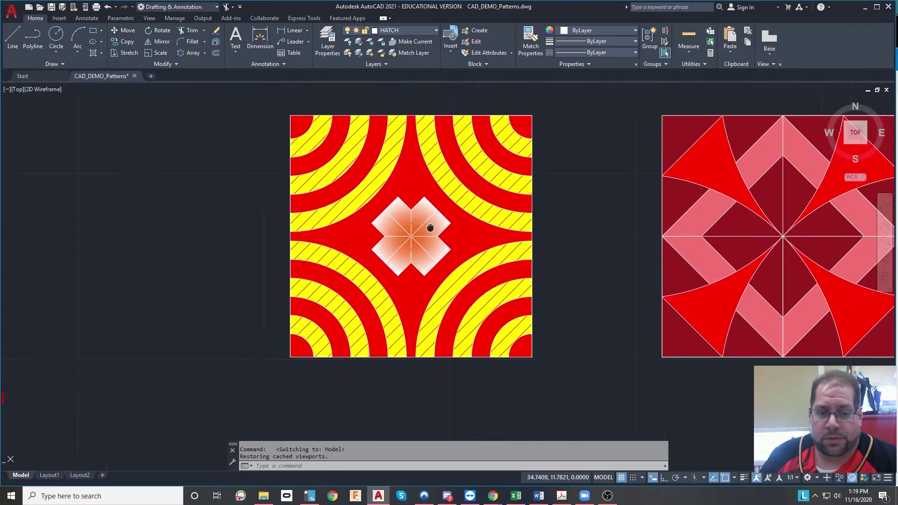
pyautogui.moveTo(431, 228); pyautogui.dragTo(445, 247, button='middle')
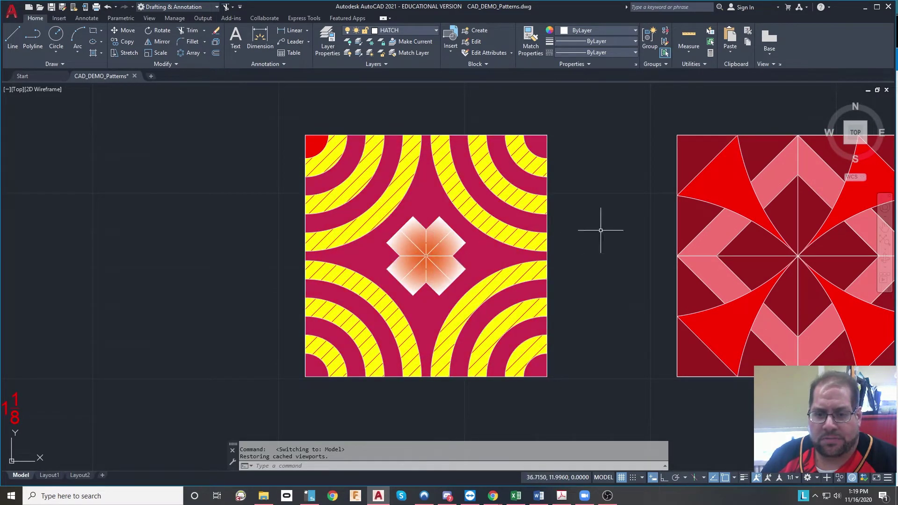
pyautogui.moveTo(602, 230); pyautogui.dragTo(298, 237, button='middle')
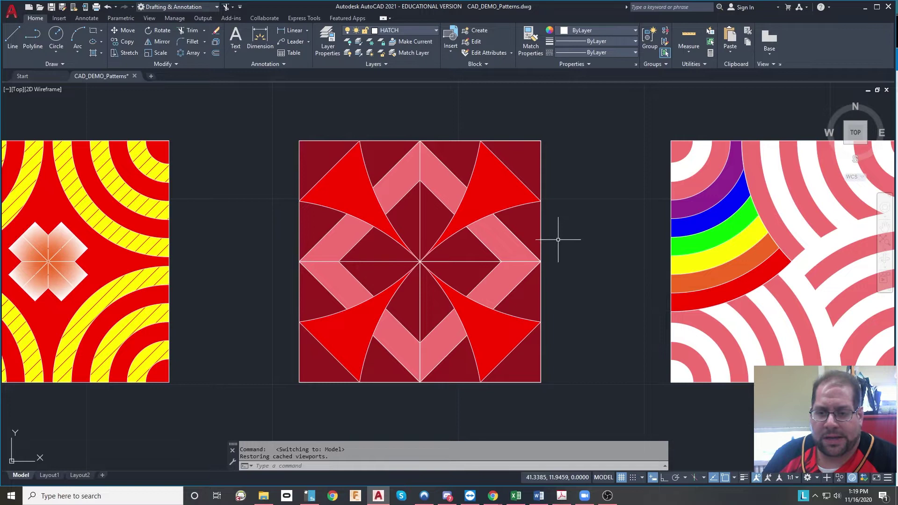
pyautogui.moveTo(559, 239); pyautogui.dragTo(292, 223, button='middle')
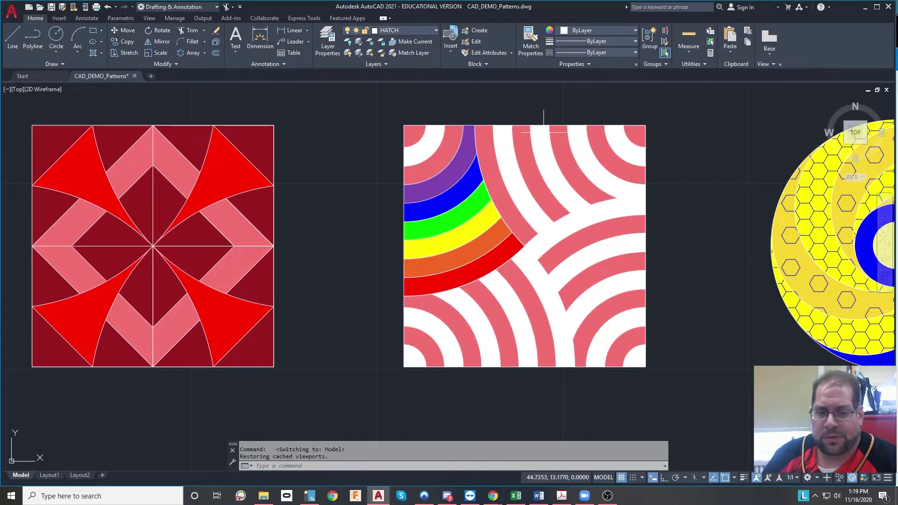
pyautogui.scroll(-2, 569, 286)
pyautogui.moveTo(625, 276); pyautogui.dragTo(455, 293, button='middle')
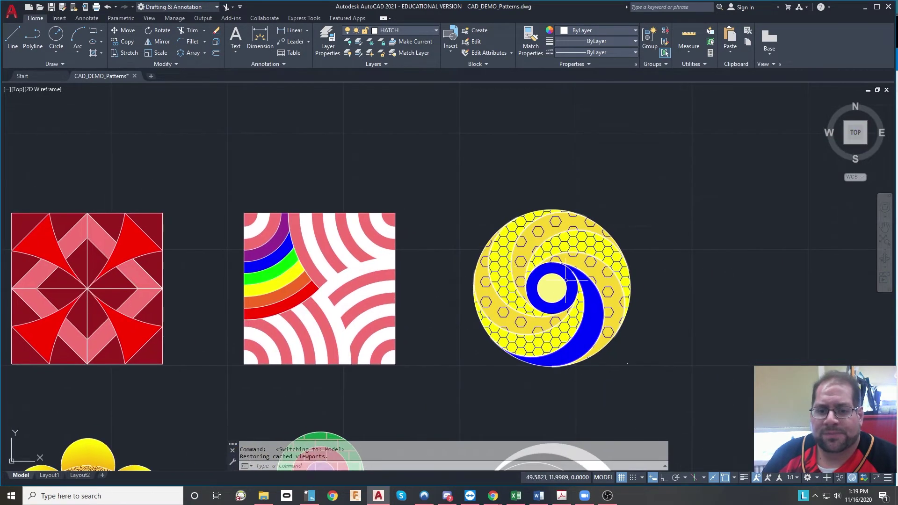
pyautogui.scroll(2, 544, 334)
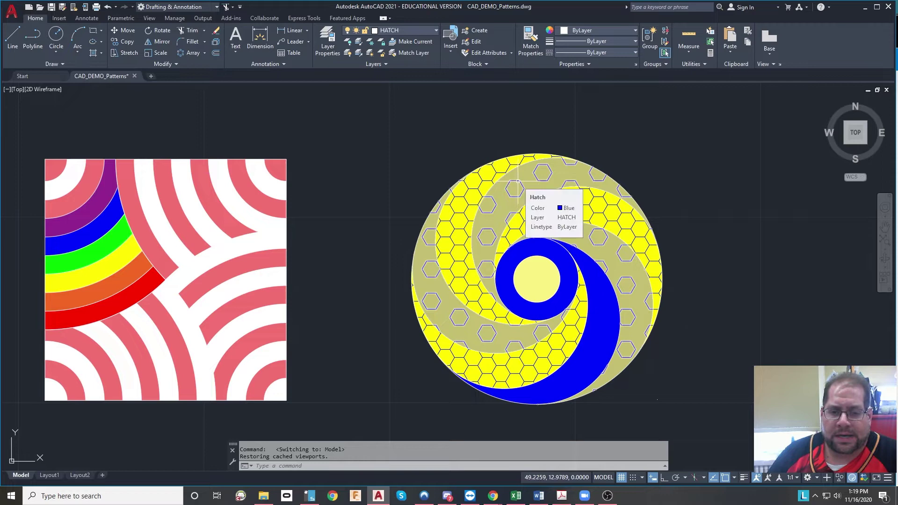
pyautogui.moveTo(709, 362)
pyautogui.mouseDown(button='middle')
pyautogui.moveTo(744, 278)
pyautogui.moveTo(640, 312)
pyautogui.mouseUp(button='middle')
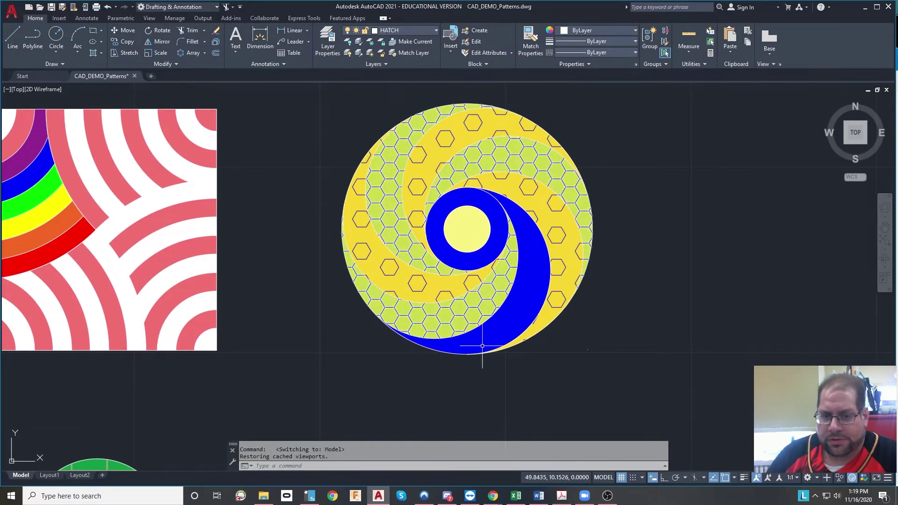
# Examine the black-and-white hatched circle of pattern VIII and the brick-hatched knot of pattern VII.
pyautogui.scroll(-3, 451, 248)
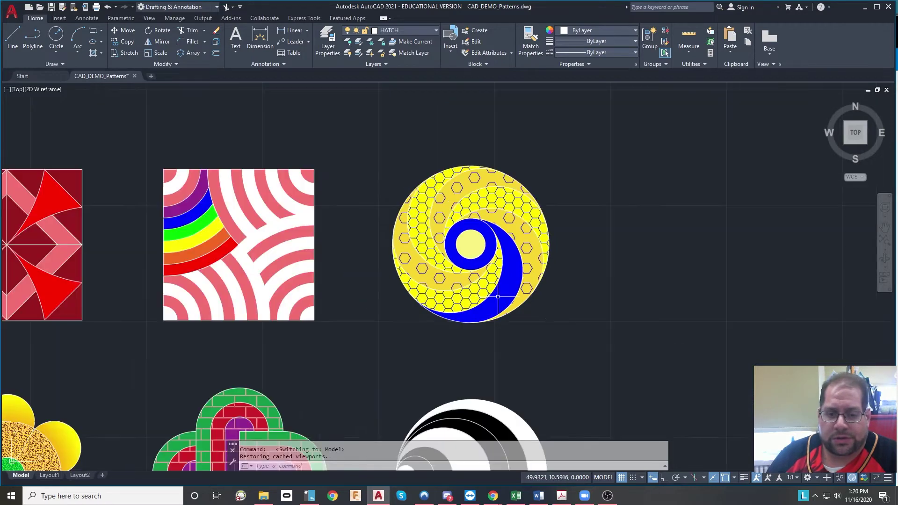
pyautogui.moveTo(557, 461)
pyautogui.mouseDown(button='middle')
pyautogui.moveTo(608, 321)
pyautogui.moveTo(571, 307)
pyautogui.mouseUp(button='middle')
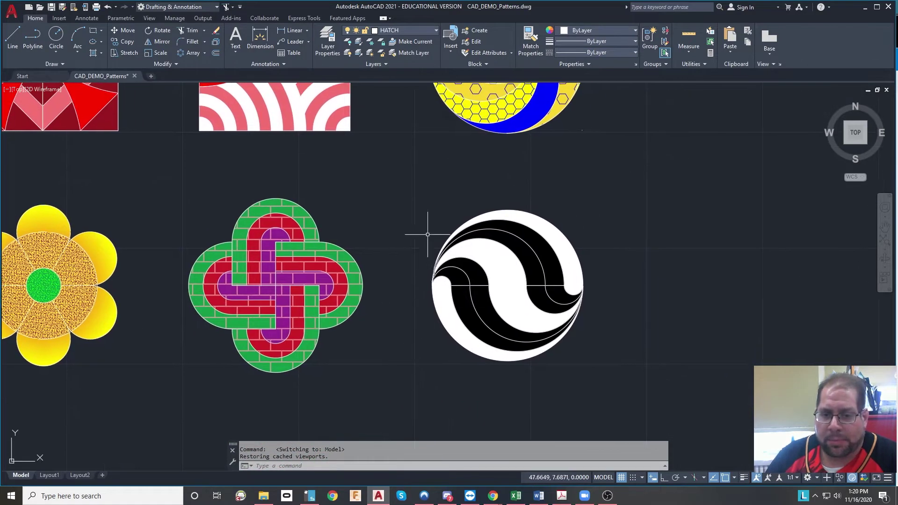
pyautogui.scroll(2, 483, 286)
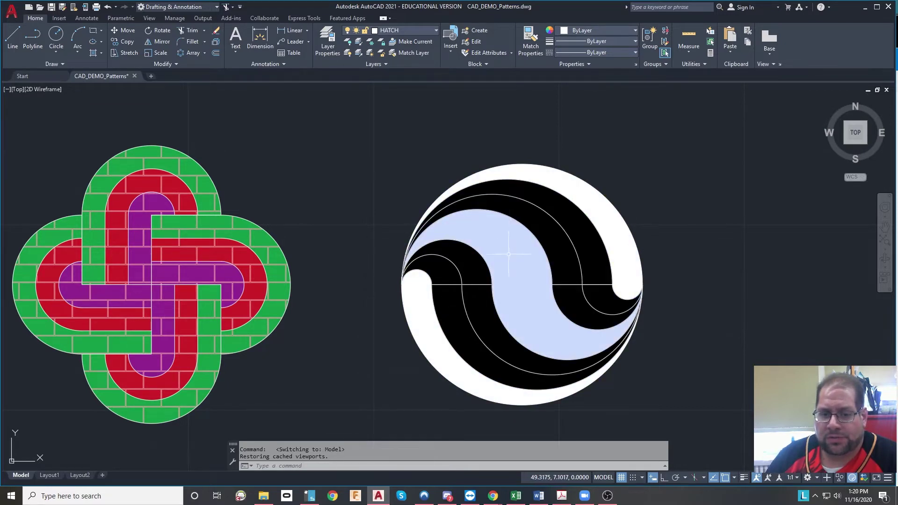
pyautogui.scroll(-2, 641, 346)
pyautogui.moveTo(519, 363)
pyautogui.mouseDown(button='middle')
pyautogui.moveTo(534, 360)
pyautogui.moveTo(568, 315)
pyautogui.mouseUp(button='middle')
pyautogui.scroll(2, 475, 286)
pyautogui.scroll(2, 474, 286)
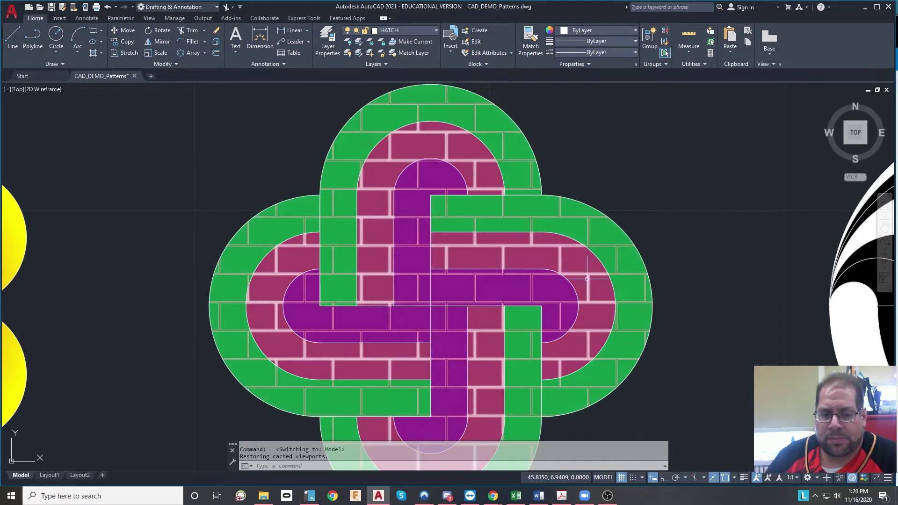
pyautogui.scroll(-2, 588, 288)
pyautogui.scroll(2, 571, 276)
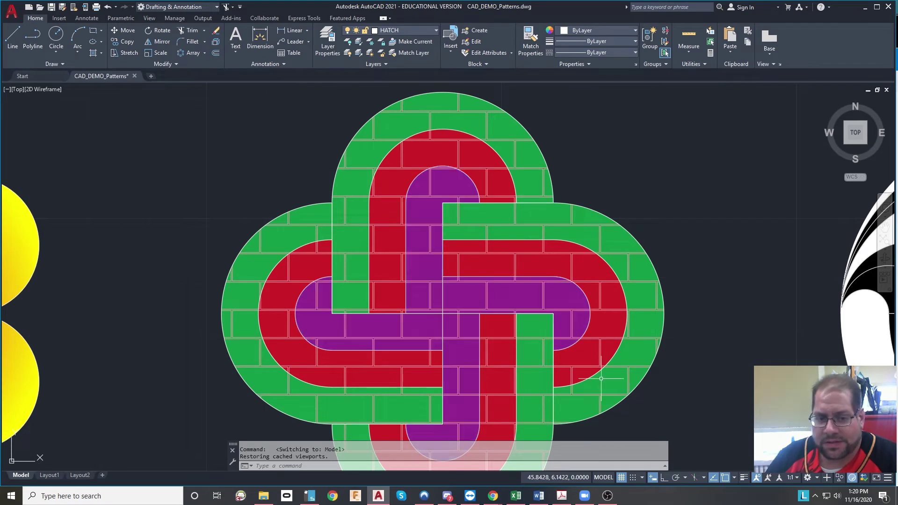
# Select the knot's red brick gradient hatch and preview the available hatch patterns on it, leaving the hatch as is.
pyautogui.click(381, 247)
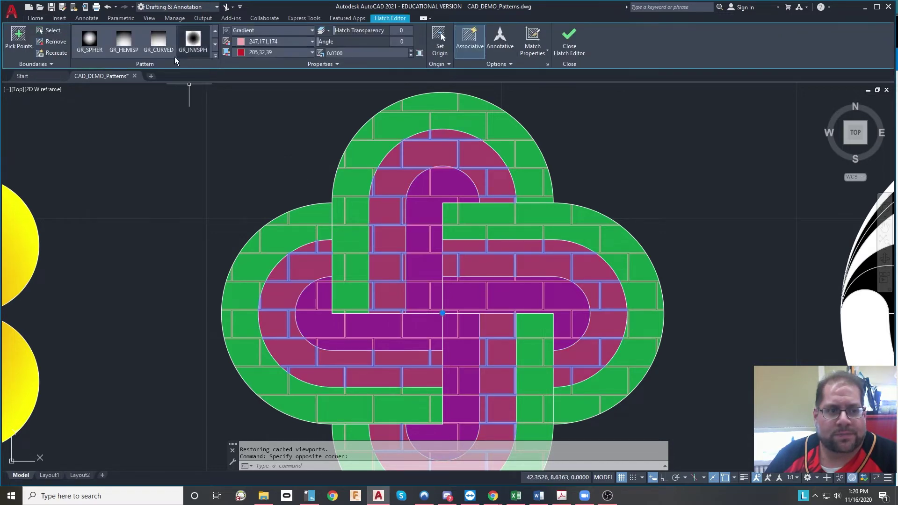
pyautogui.click(215, 55)
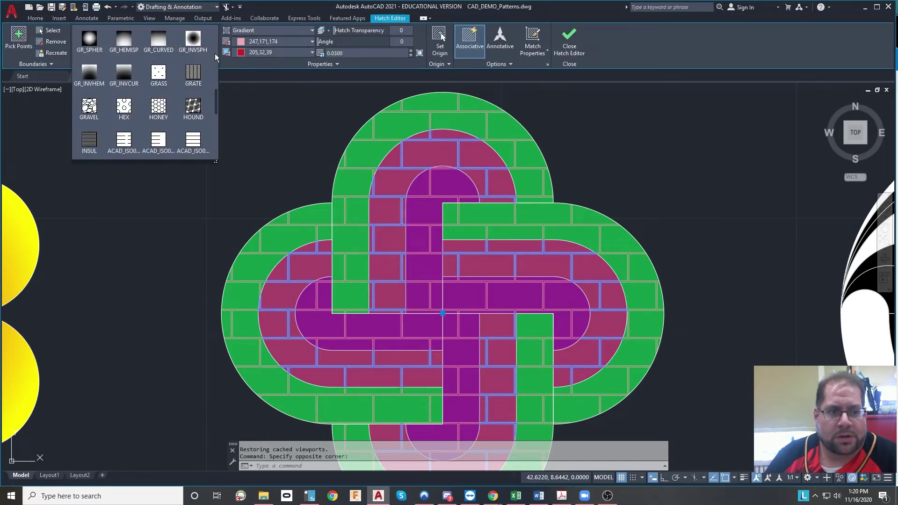
pyautogui.scroll(-5, 215, 63)
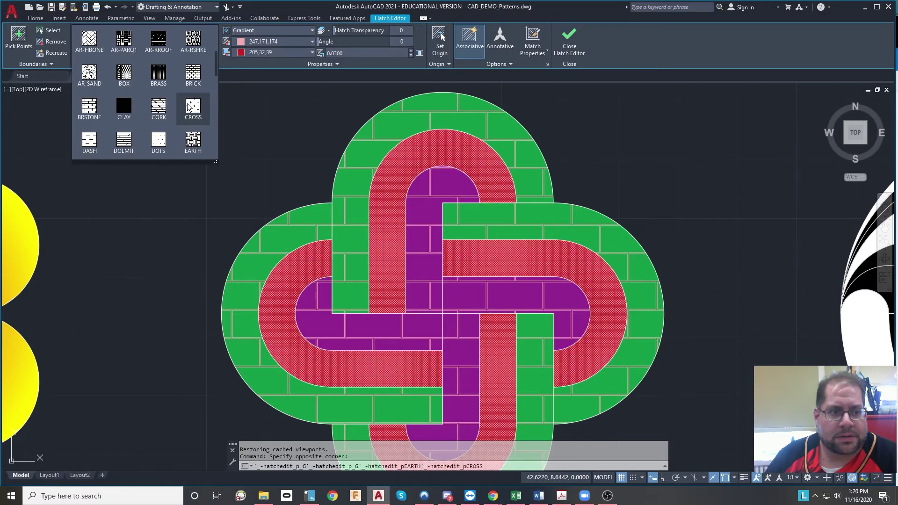
pyautogui.scroll(1, 205, 78)
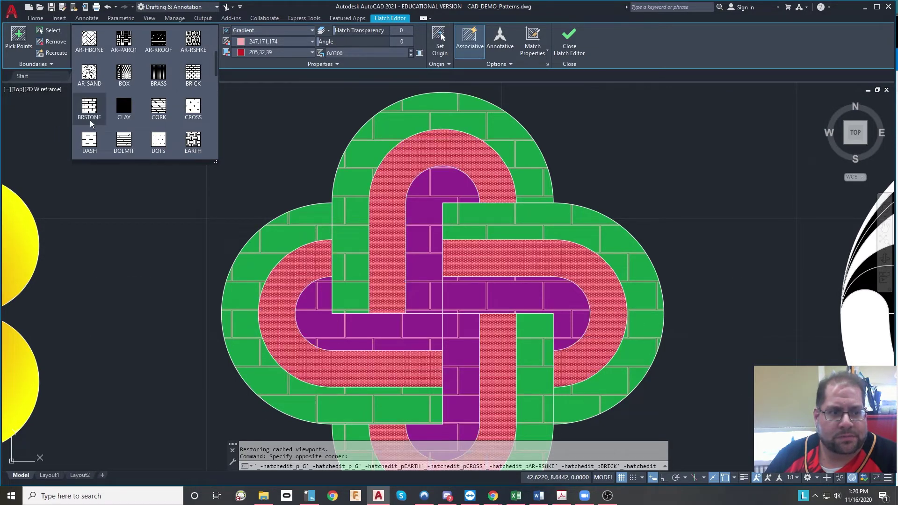
pyautogui.scroll(4, 145, 103)
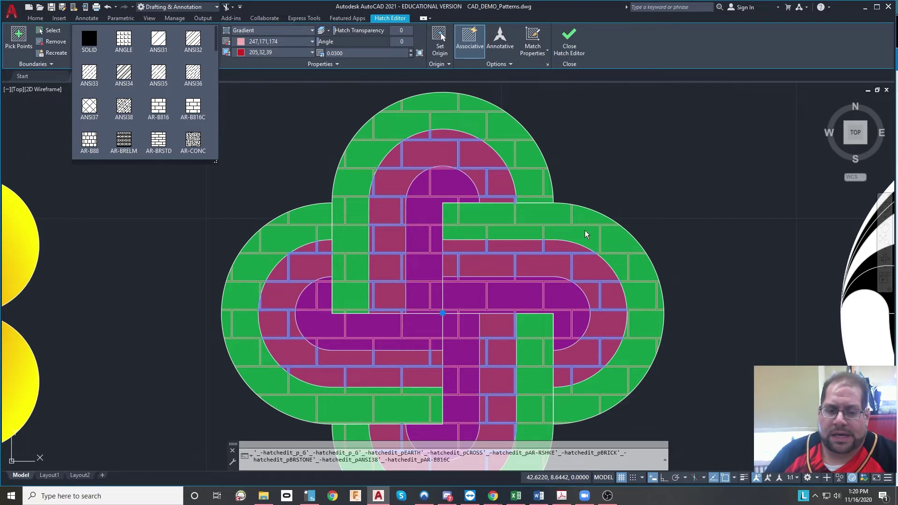
pyautogui.click(377, 144)
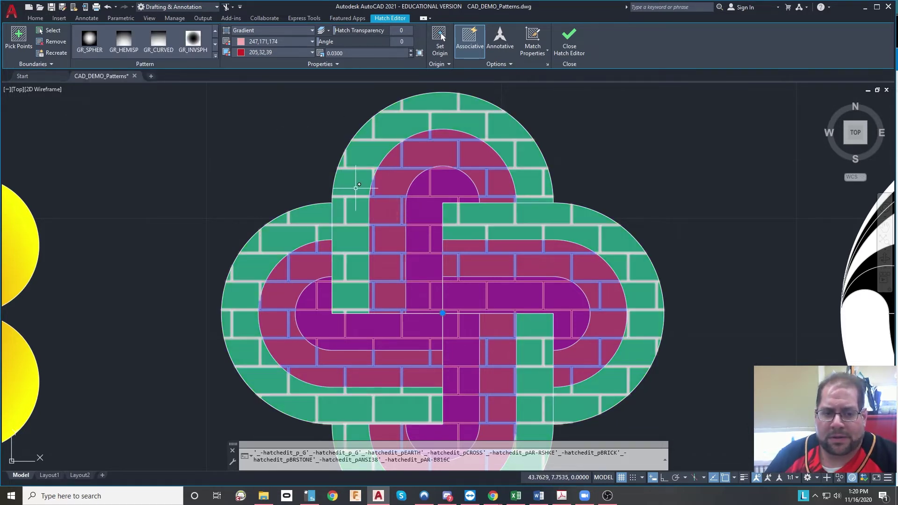
pyautogui.press('Escape')
pyautogui.press('Escape')
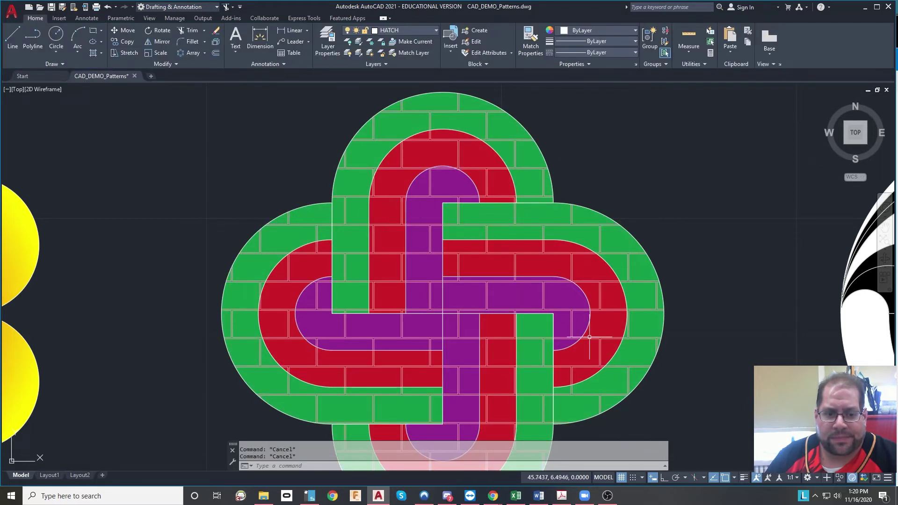
# Examine the hatches in the flower's petals, ring and centre on pattern VI.
pyautogui.scroll(-2, 589, 337)
pyautogui.moveTo(589, 337)
pyautogui.mouseDown(button='middle')
pyautogui.moveTo(585, 266)
pyautogui.moveTo(670, 226)
pyautogui.mouseUp(button='middle')
pyautogui.scroll(3, 222, 249)
pyautogui.moveTo(220, 248)
pyautogui.mouseDown(button='middle')
pyautogui.moveTo(337, 188)
pyautogui.moveTo(401, 253)
pyautogui.moveTo(426, 243)
pyautogui.mouseUp(button='middle')
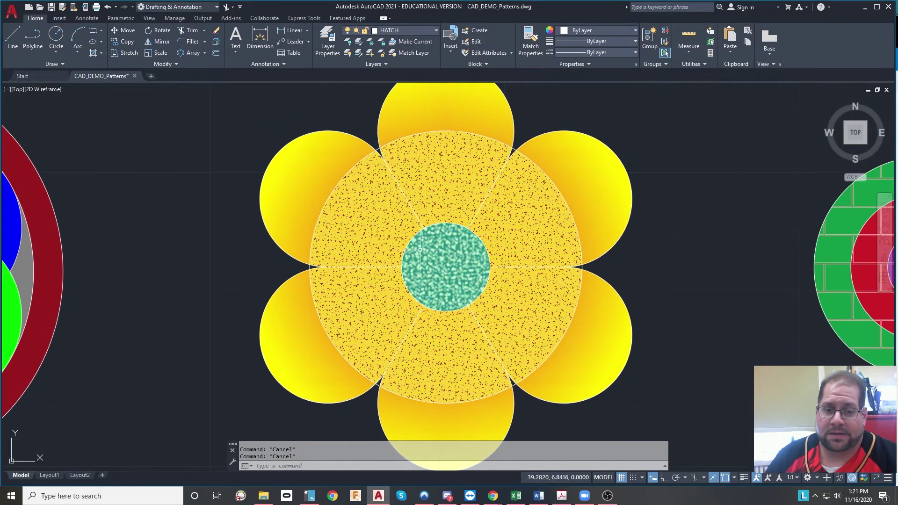
# Examine the hatches in the green centre circle and the yellow ring of the flower in pattern VI.
pyautogui.scroll(5, 420, 250)
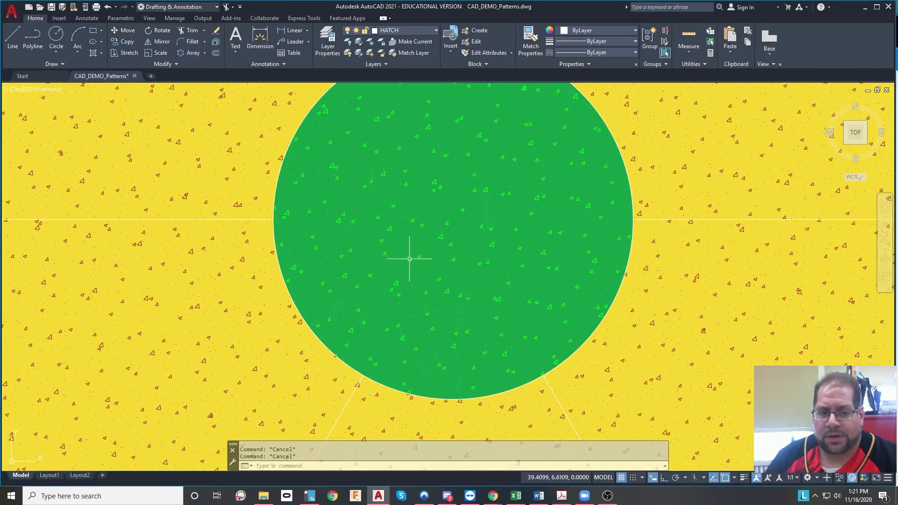
pyautogui.scroll(-2, 473, 254)
pyautogui.moveTo(473, 255); pyautogui.dragTo(459, 305, button='middle')
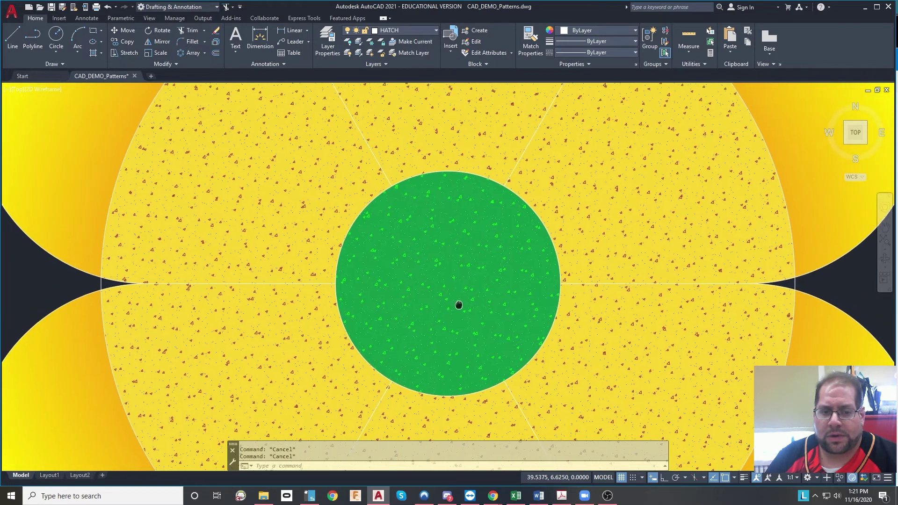
pyautogui.scroll(-2, 459, 305)
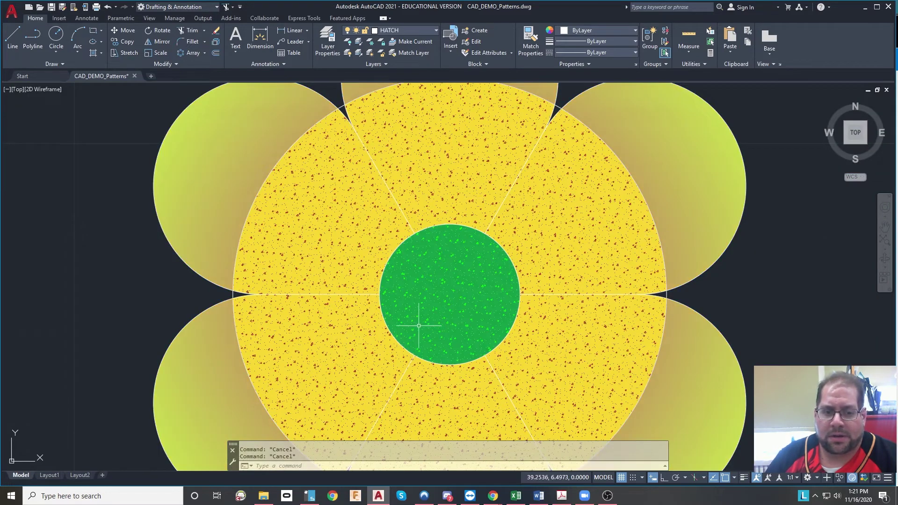
pyautogui.scroll(-2, 504, 270)
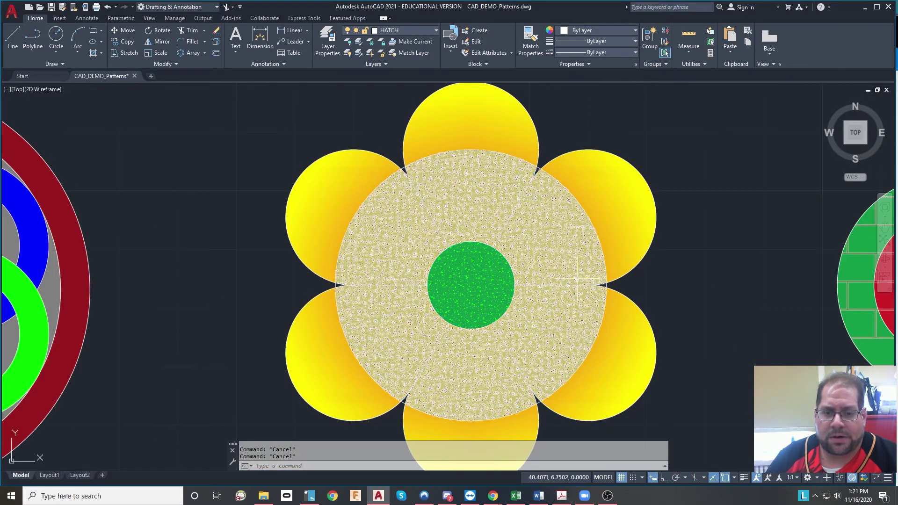
pyautogui.scroll(8, 538, 237)
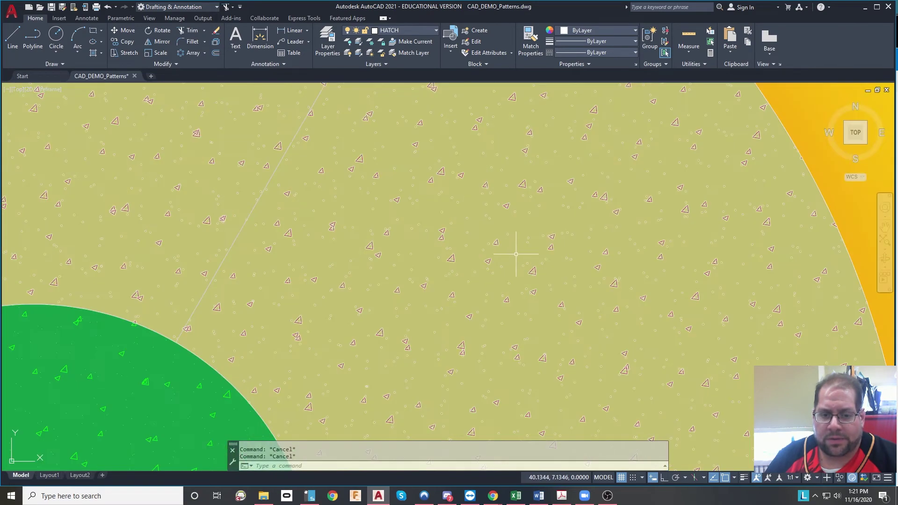
# Examine the solid-coloured interlocking rings of pattern V and the full set of eight hatched examples.
pyautogui.scroll(-8, 559, 327)
pyautogui.moveTo(84, 431); pyautogui.dragTo(489, 297, button='middle')
pyautogui.scroll(-2, 489, 298)
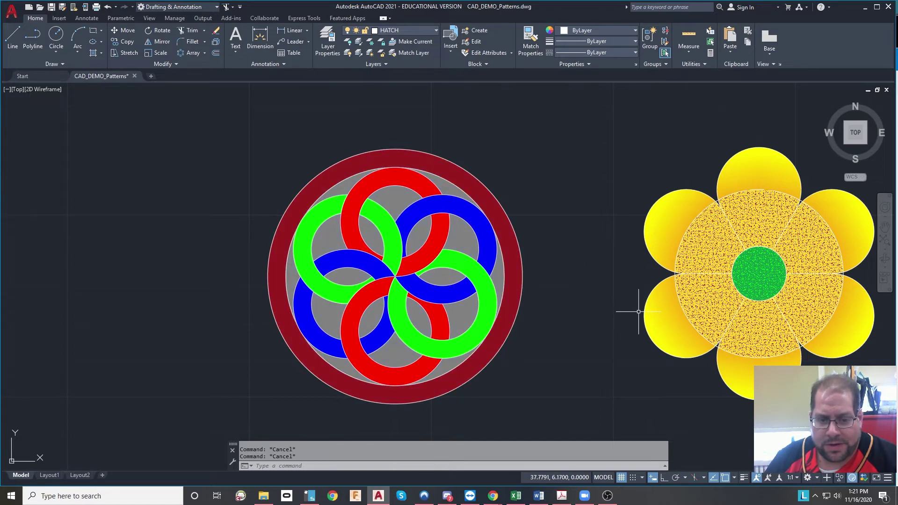
pyautogui.scroll(-2, 683, 280)
pyautogui.moveTo(707, 264)
pyautogui.mouseDown(button='middle')
pyautogui.moveTo(543, 313)
pyautogui.moveTo(567, 290)
pyautogui.moveTo(446, 301)
pyautogui.mouseUp(button='middle')
pyautogui.scroll(-2, 446, 301)
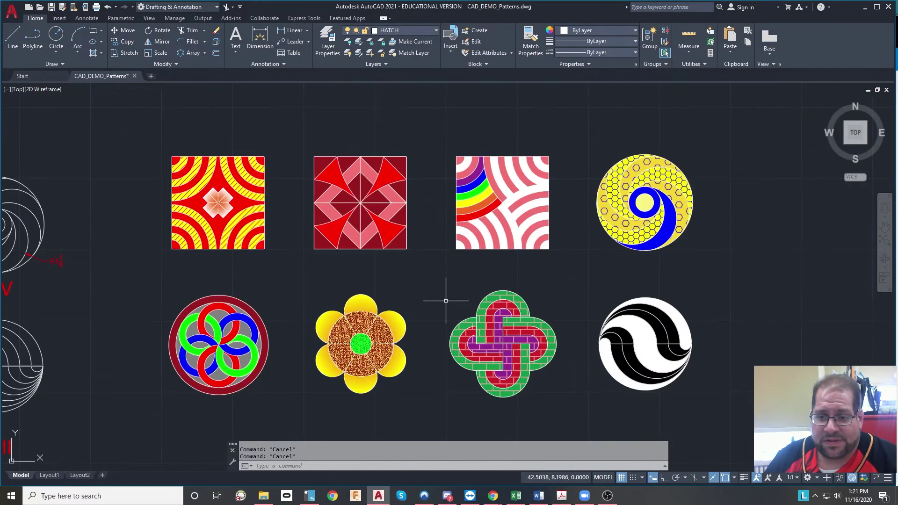
pyautogui.scroll(1, 446, 301)
pyautogui.scroll(-2, 446, 301)
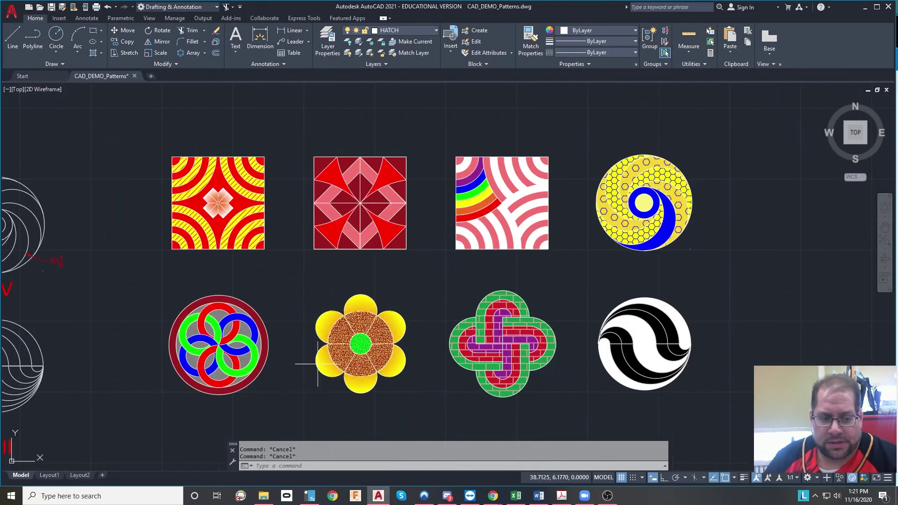
# On Layout1, activate the viewport, centre the eight hatched patterns in it, and return to paper space.
pyautogui.click(49, 476)
pyautogui.scroll(-2, 514, 267)
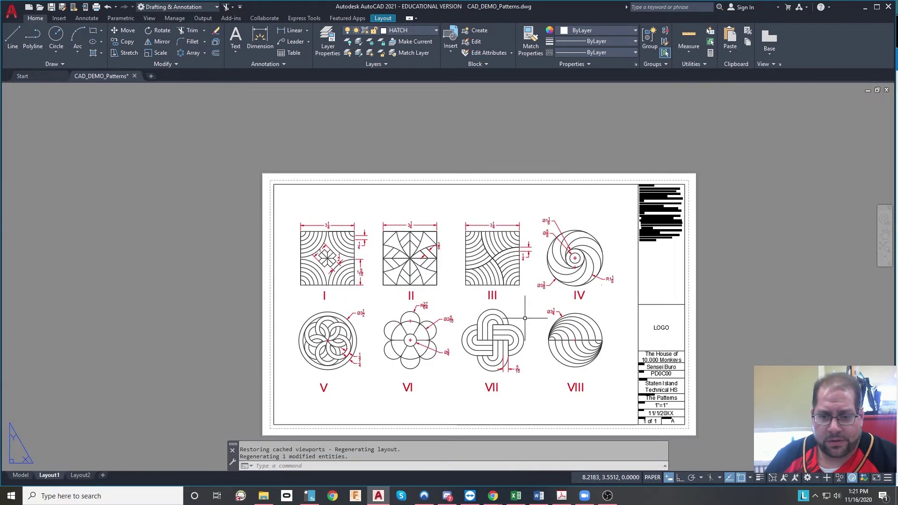
pyautogui.doubleClick(524, 262)
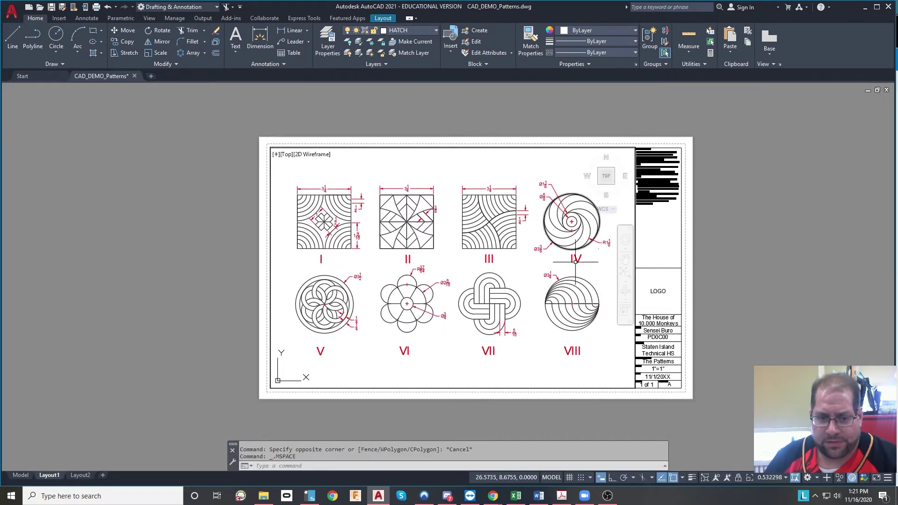
pyautogui.moveTo(562, 291); pyautogui.dragTo(560, 292, button='middle')
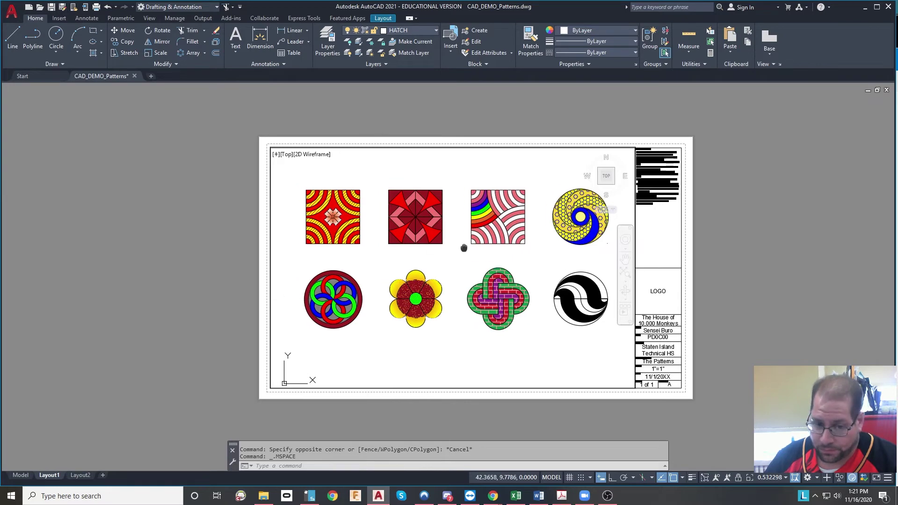
pyautogui.moveTo(465, 249); pyautogui.dragTo(365, 265, button='middle')
pyautogui.moveTo(732, 260)
pyautogui.mouseDown(button='middle')
pyautogui.moveTo(844, 258)
pyautogui.moveTo(465, 251)
pyautogui.moveTo(463, 260)
pyautogui.mouseUp(button='middle')
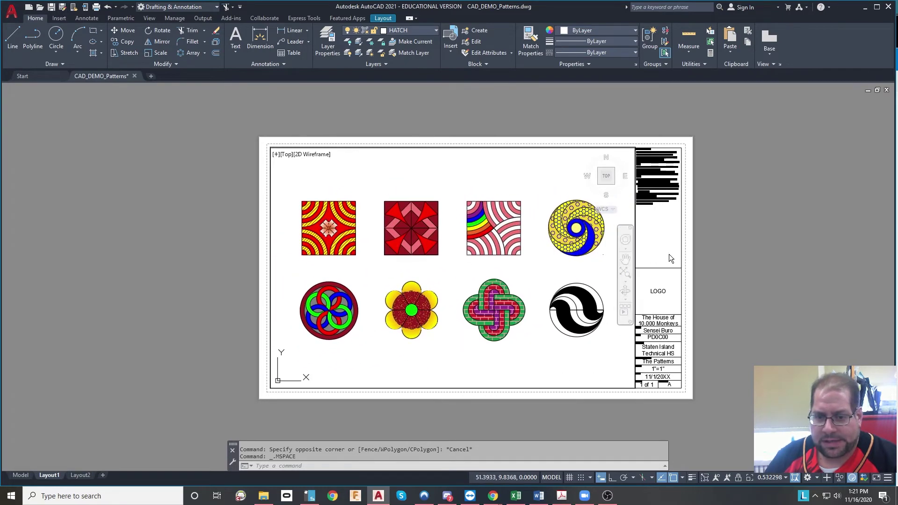
pyautogui.doubleClick(771, 257)
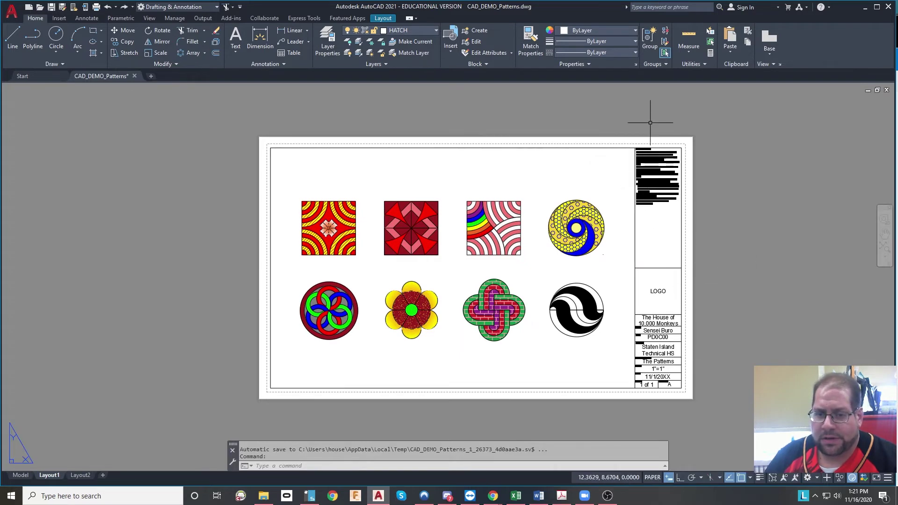
# Switch to the CAD_Patterns - HATCH PDF in Adobe Acrobat Pro and read the file naming and drawing instructions.
pyautogui.click(562, 496)
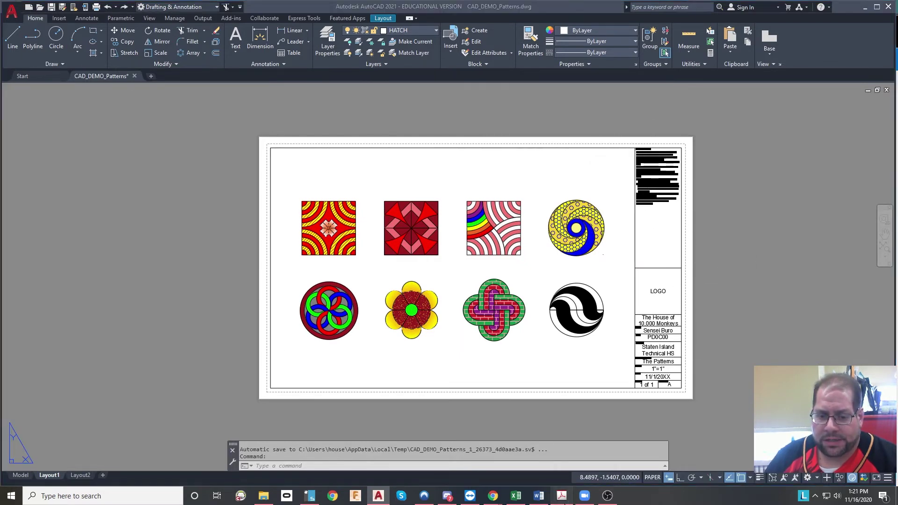
pyautogui.scroll(3, 622, 341)
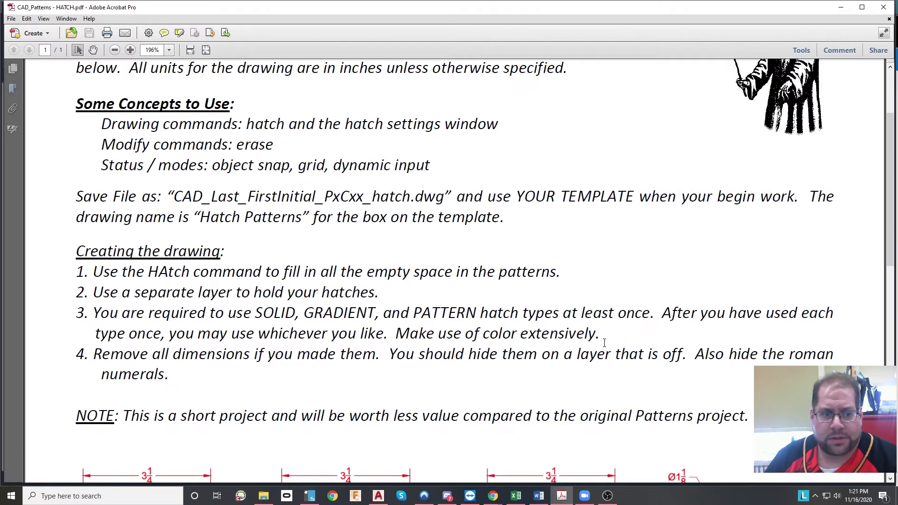
pyautogui.scroll(1, 653, 217)
pyautogui.moveTo(610, 276); pyautogui.dragTo(69, 225)
pyautogui.click(640, 376)
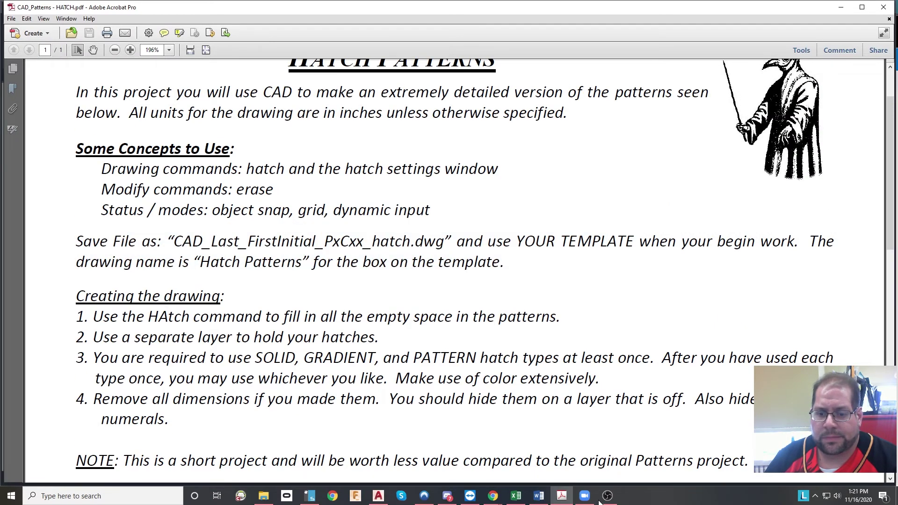
# Switch back to AutoCAD and examine the design notes in the title block alongside the hatched patterns on the sheet.
pyautogui.click(562, 496)
pyautogui.scroll(4, 611, 159)
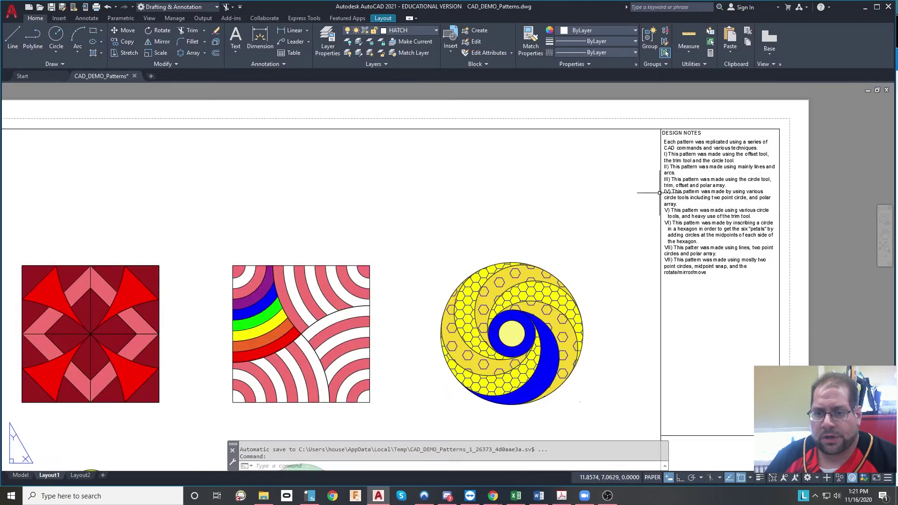
pyautogui.scroll(2, 692, 186)
pyautogui.scroll(-2, 692, 185)
pyautogui.scroll(-4, 652, 372)
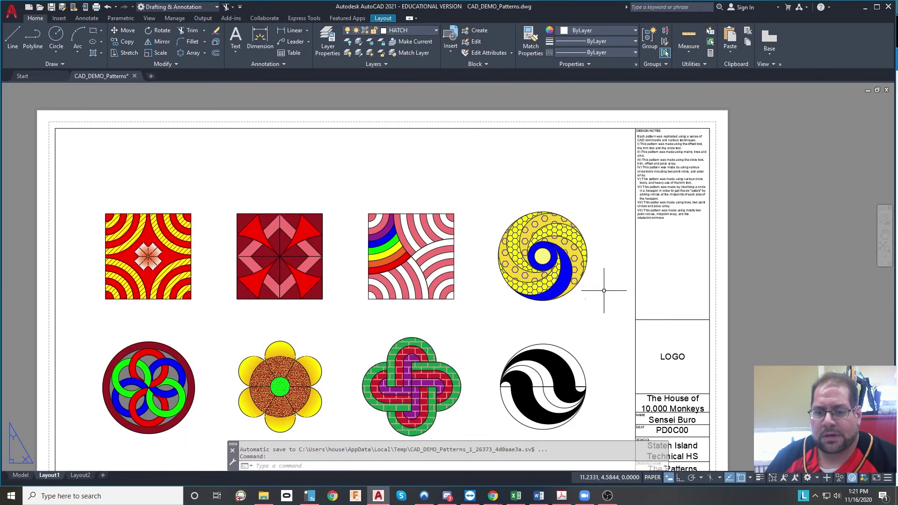
pyautogui.moveTo(606, 310); pyautogui.dragTo(668, 327, button='middle')
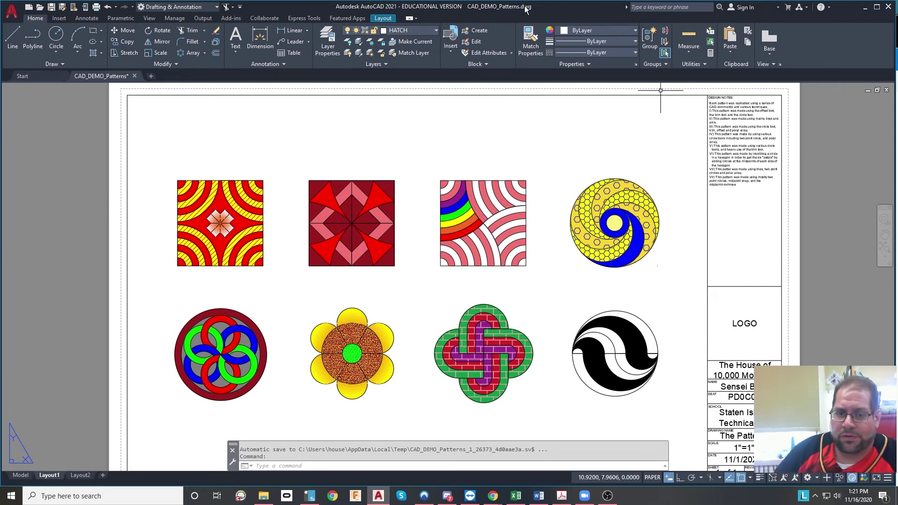
# Save a copy of the drawing to the Desktop as CAD_DEMO_Hatch_Patterns.dwg.
pyautogui.click(62, 6)
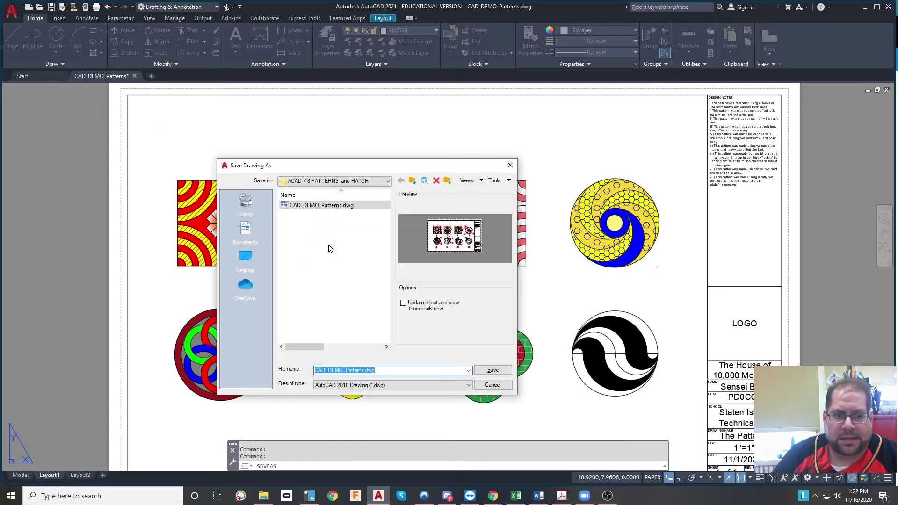
pyautogui.click(245, 259)
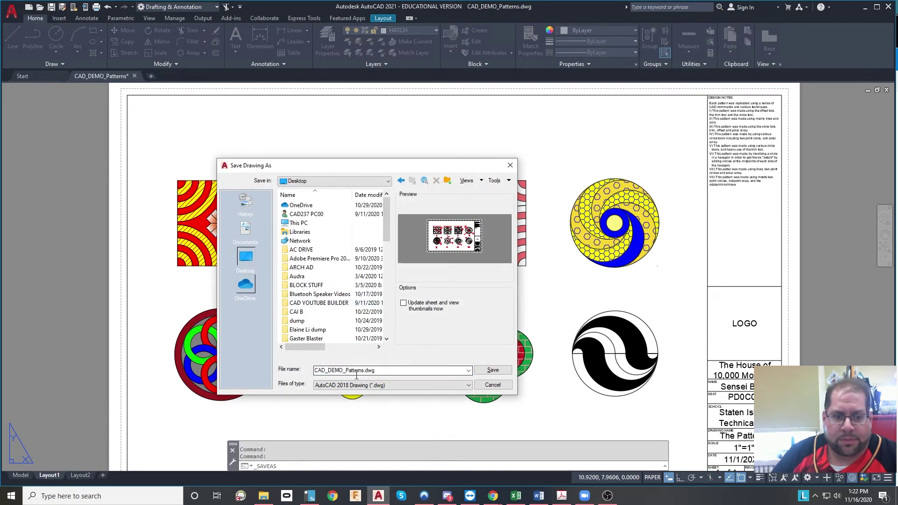
pyautogui.doubleClick(365, 374)
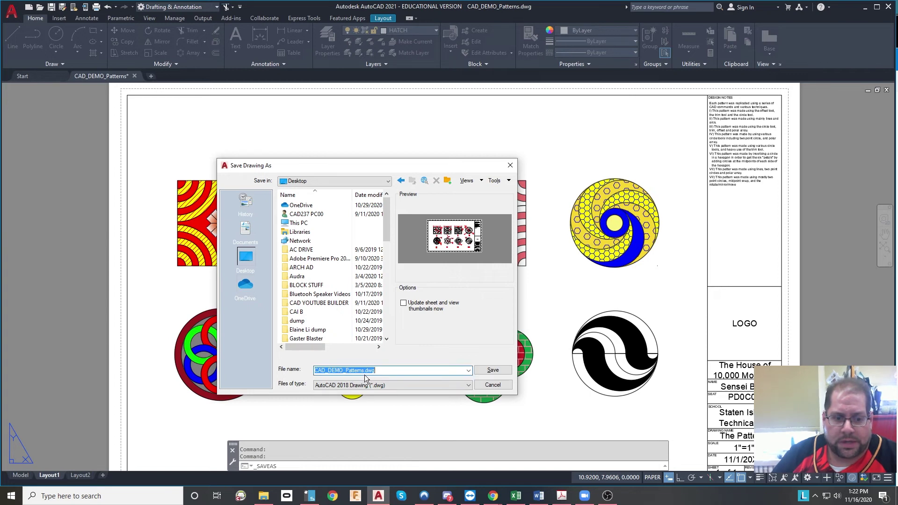
pyautogui.click(348, 371)
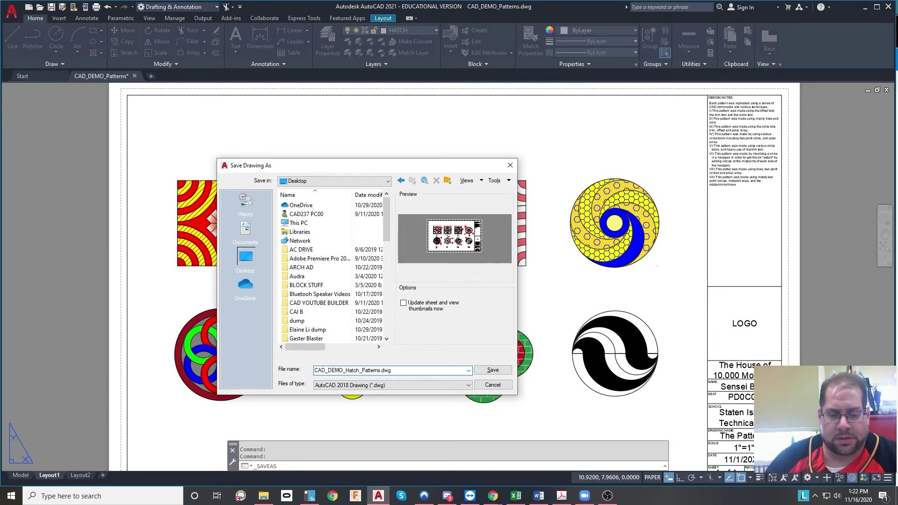
pyautogui.click(494, 372)
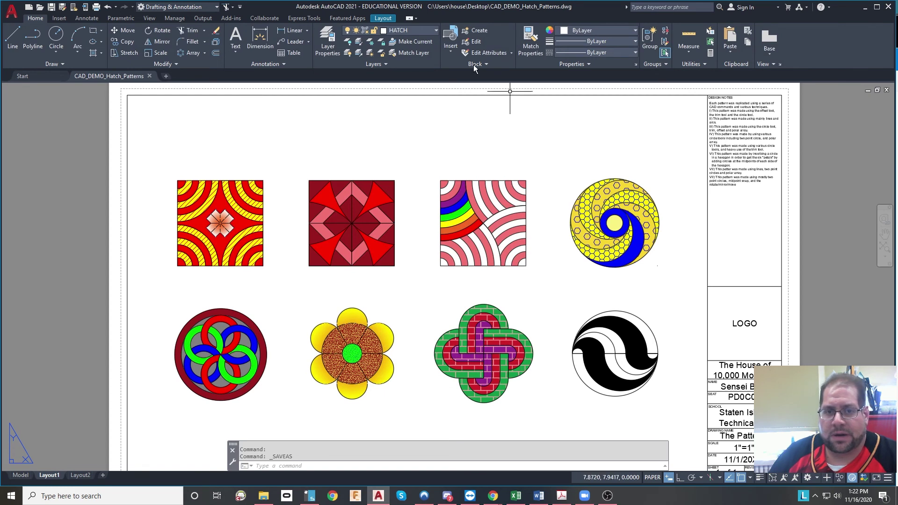